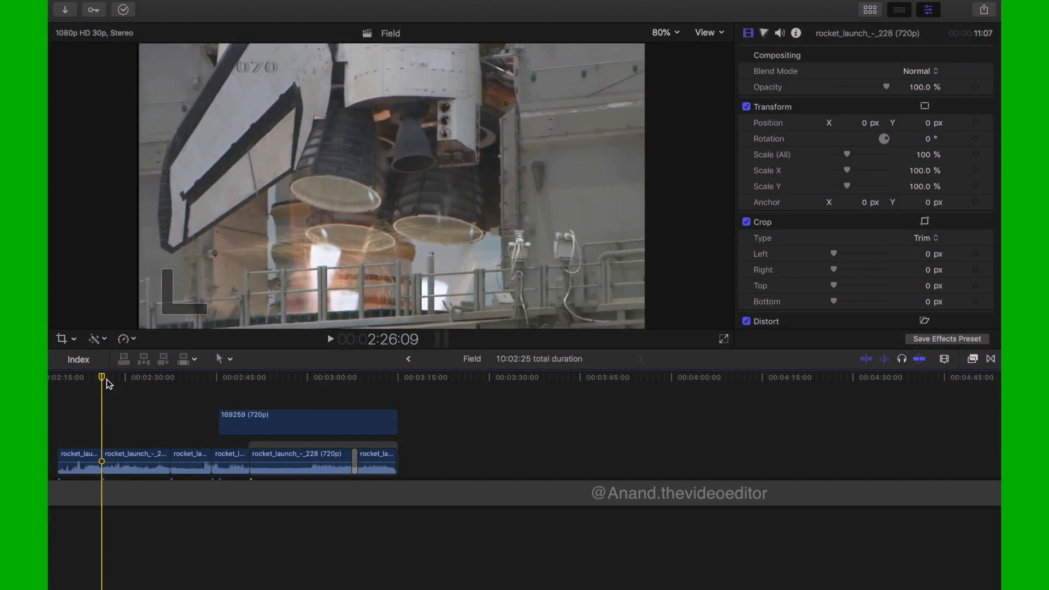
# Add a Scale (All) keyframe of 183% at the start of the first rocket launch clip, at 2:19:00.
pyautogui.click(109, 382)
pyautogui.moveTo(110, 381); pyautogui.dragTo(78, 382)
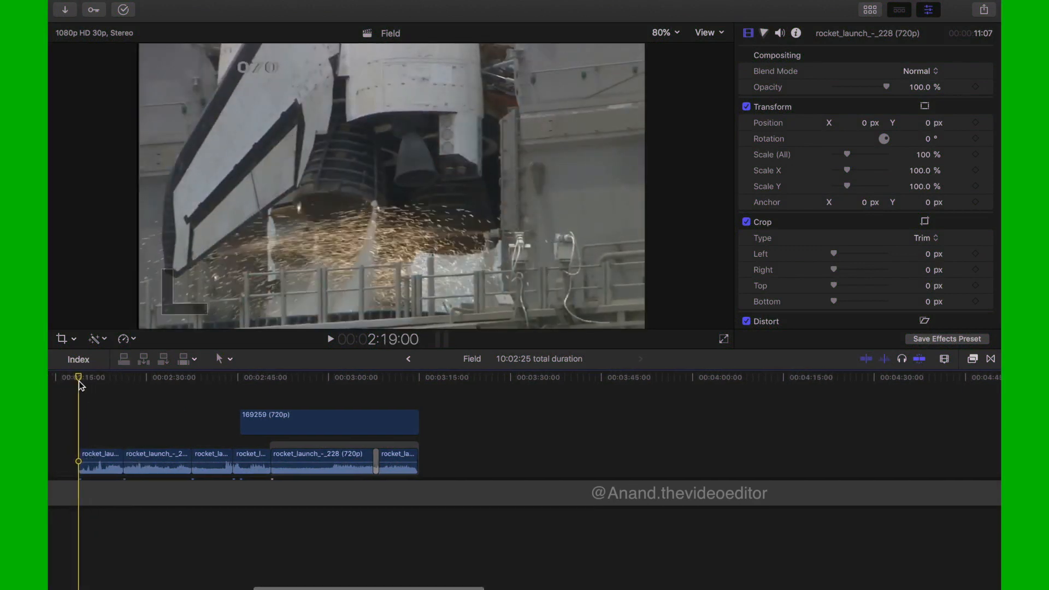
pyautogui.click(99, 457)
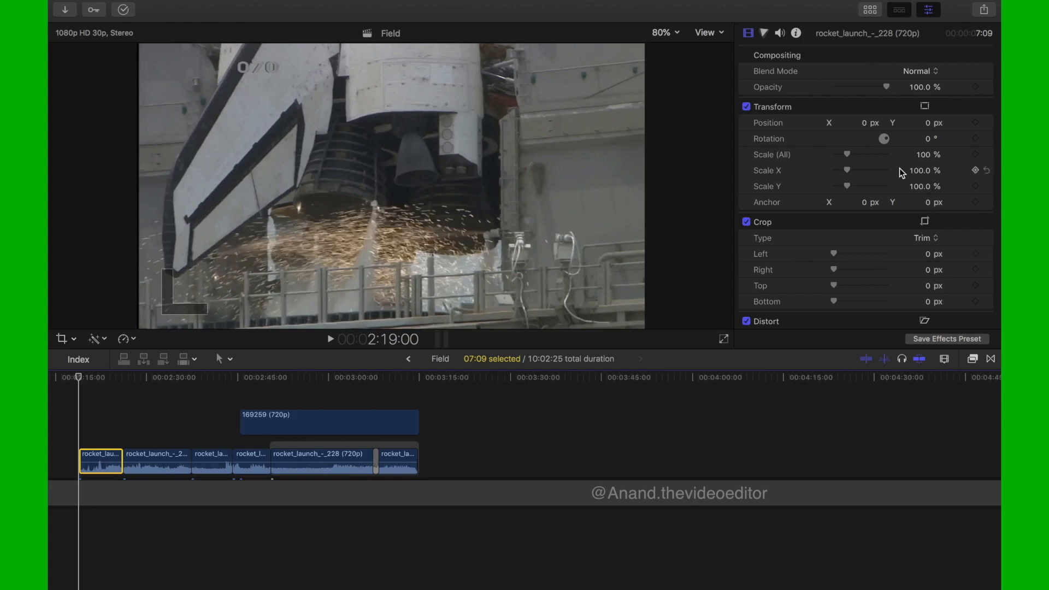
pyautogui.click(975, 155)
pyautogui.moveTo(848, 151); pyautogui.dragTo(862, 160)
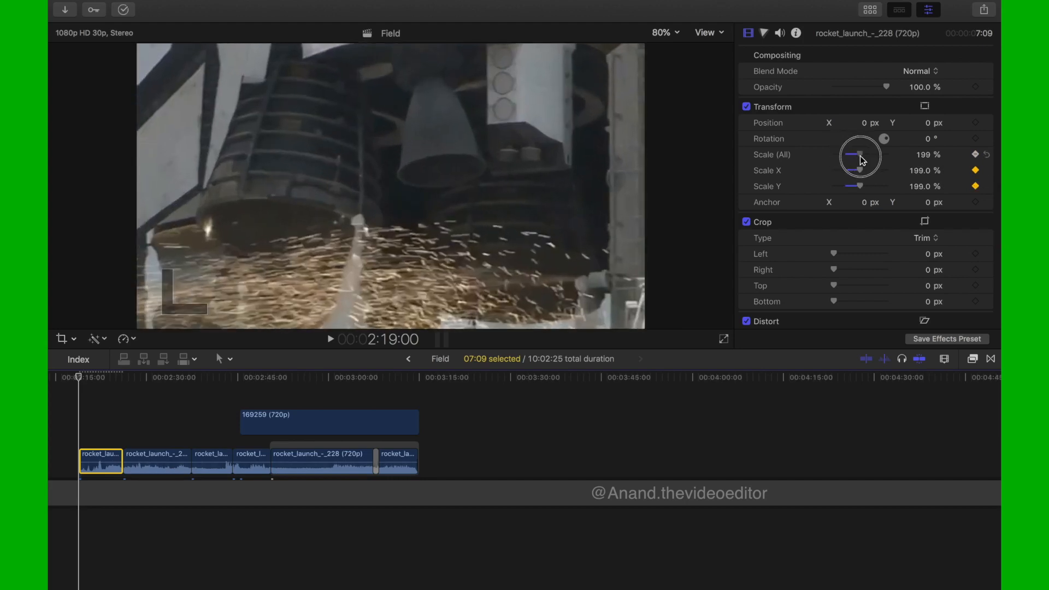
# Set Scale (All) to 113% on the first rocket clip's last frame, at 2:26:08, to create a zoom-out.
pyautogui.click(120, 377)
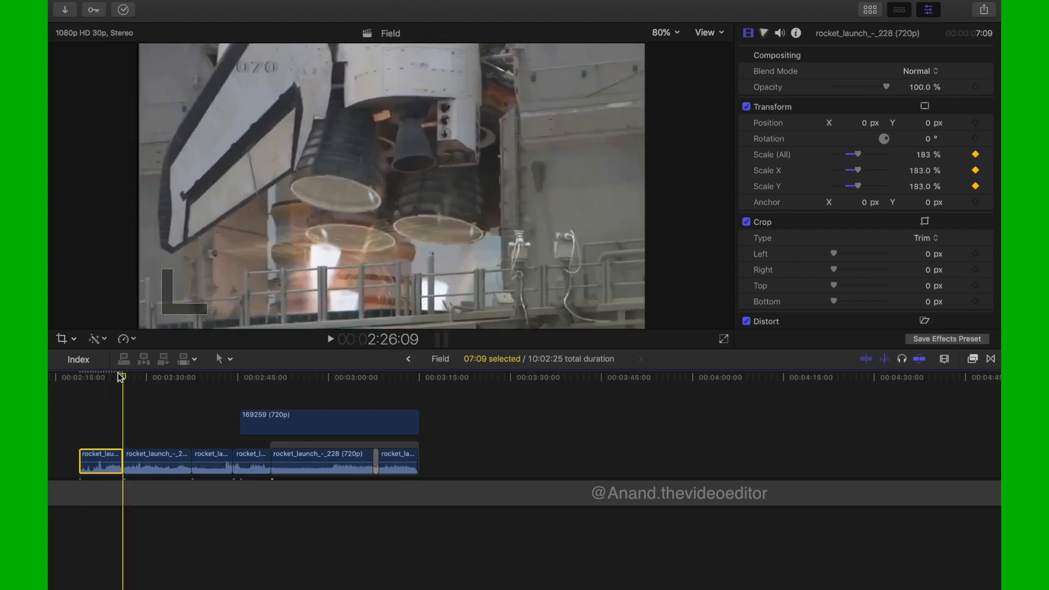
pyautogui.press('Left')
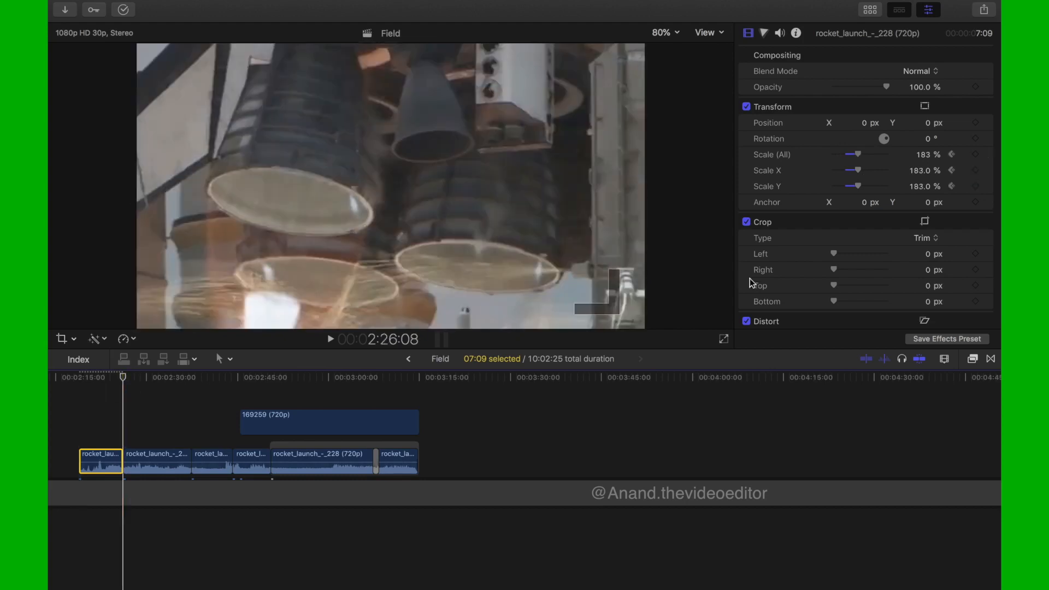
pyautogui.moveTo(857, 154); pyautogui.dragTo(849, 157)
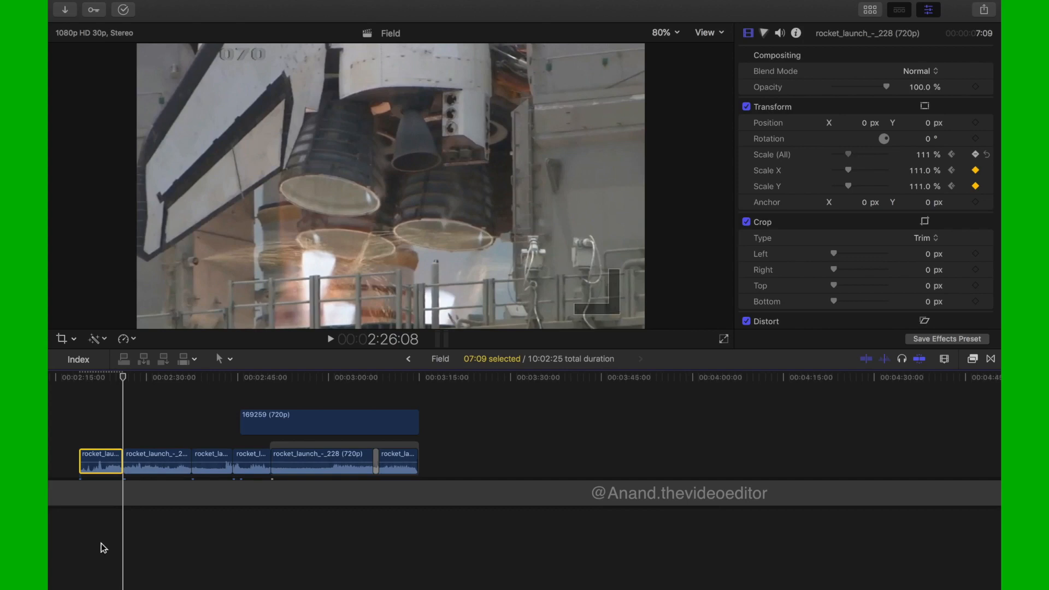
# Play back the first rocket clip from its start to review the scale animation.
pyautogui.click(125, 379)
pyautogui.click(125, 377)
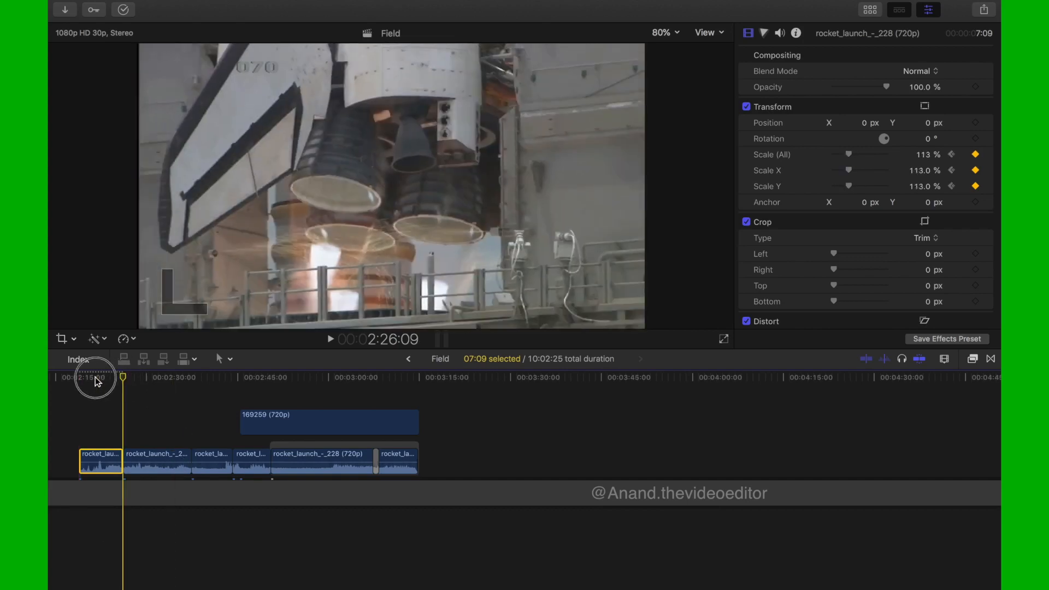
pyautogui.moveTo(87, 379); pyautogui.dragTo(79, 378)
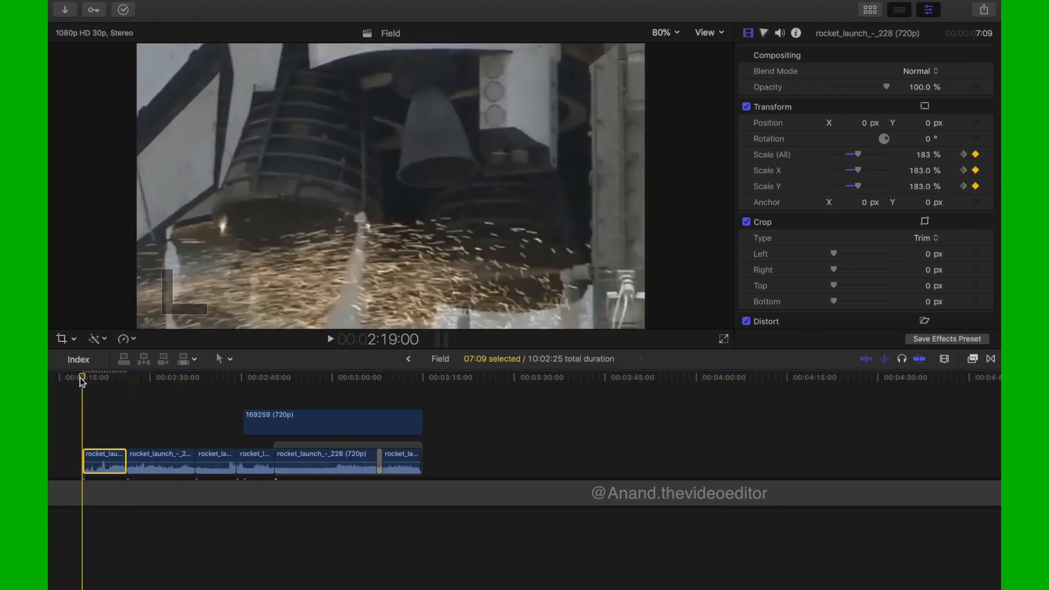
pyautogui.press('space')
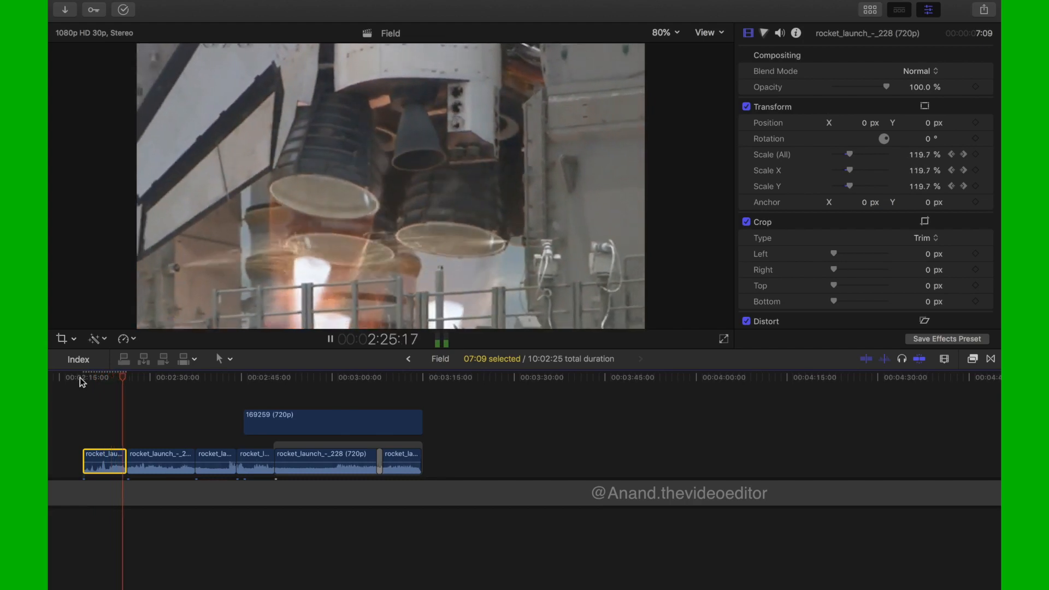
pyautogui.press('space')
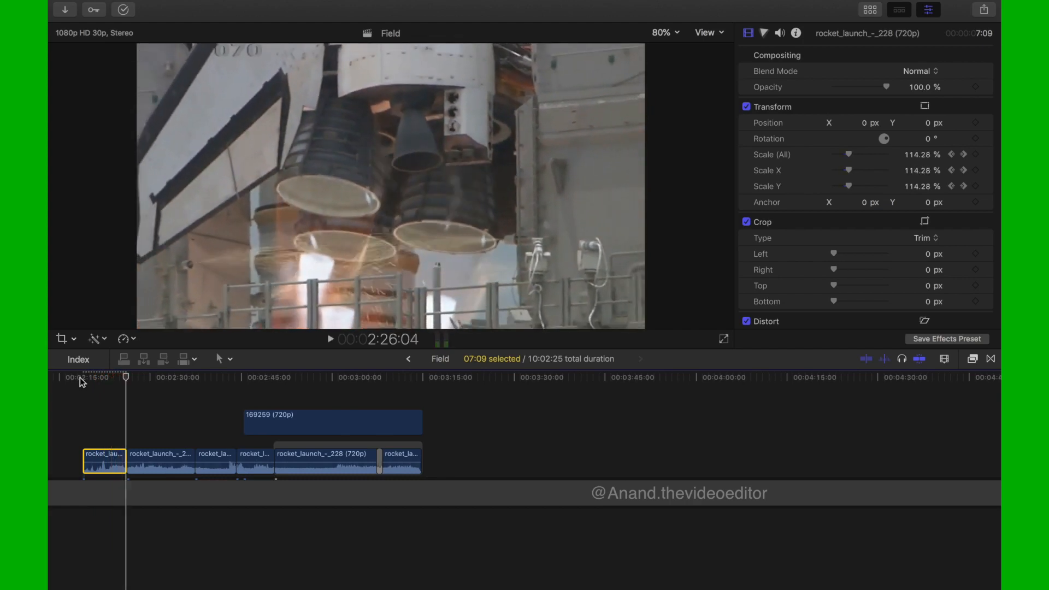
# Add a Scale (All) keyframe of 190% at the start of the second rocket clip, at 2:26:10.
pyautogui.press('l')
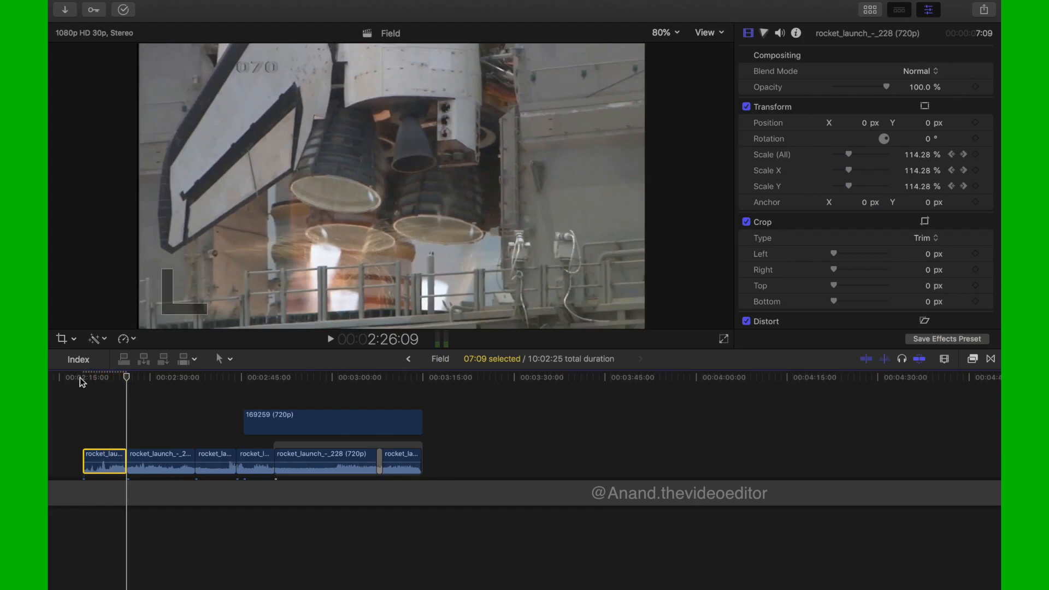
pyautogui.click(136, 460)
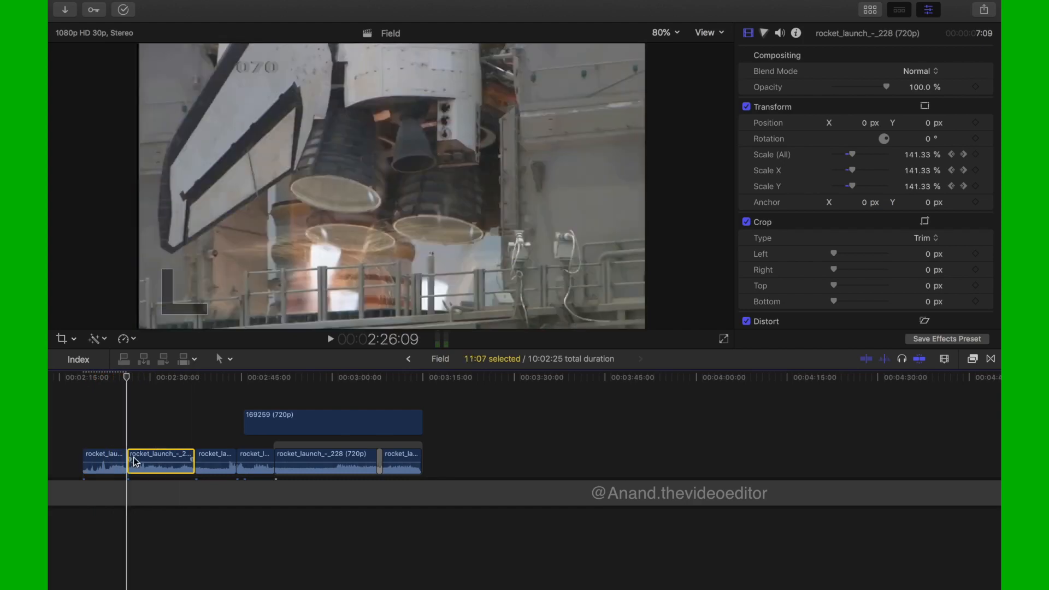
pyautogui.press('Right')
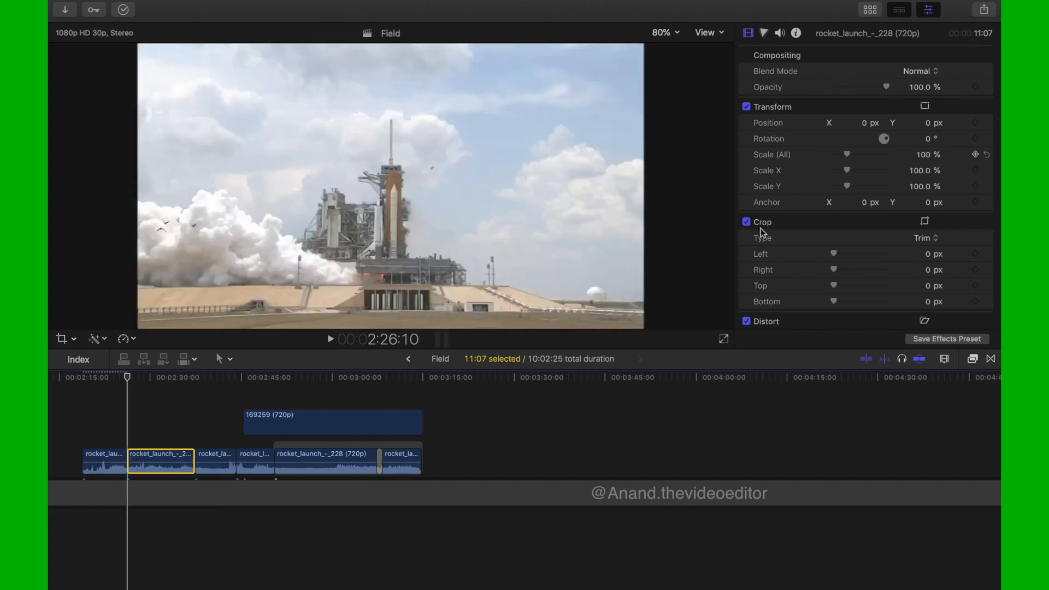
pyautogui.click(976, 155)
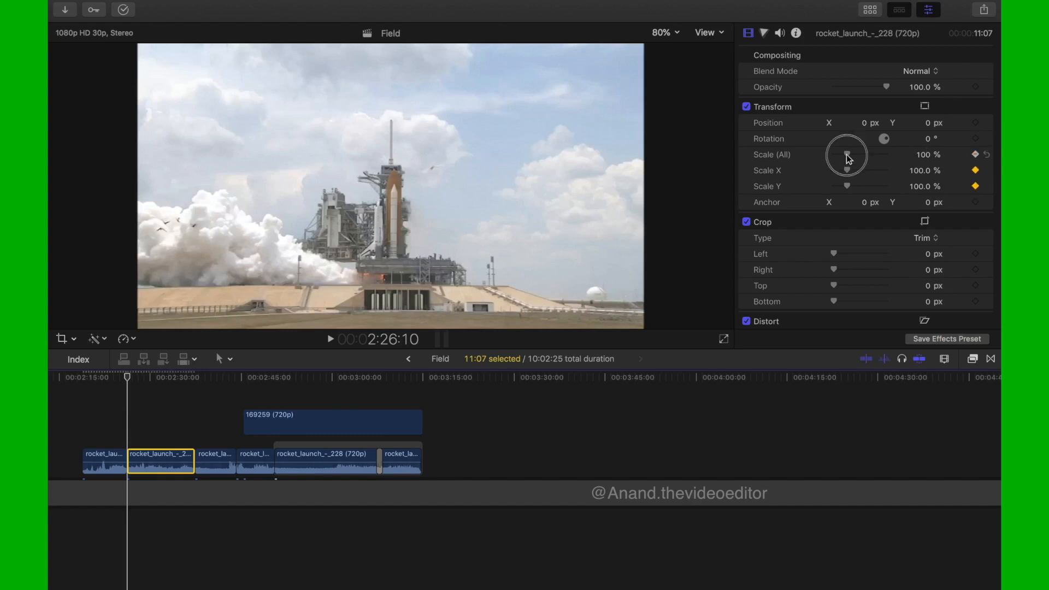
pyautogui.moveTo(847, 154); pyautogui.dragTo(859, 155)
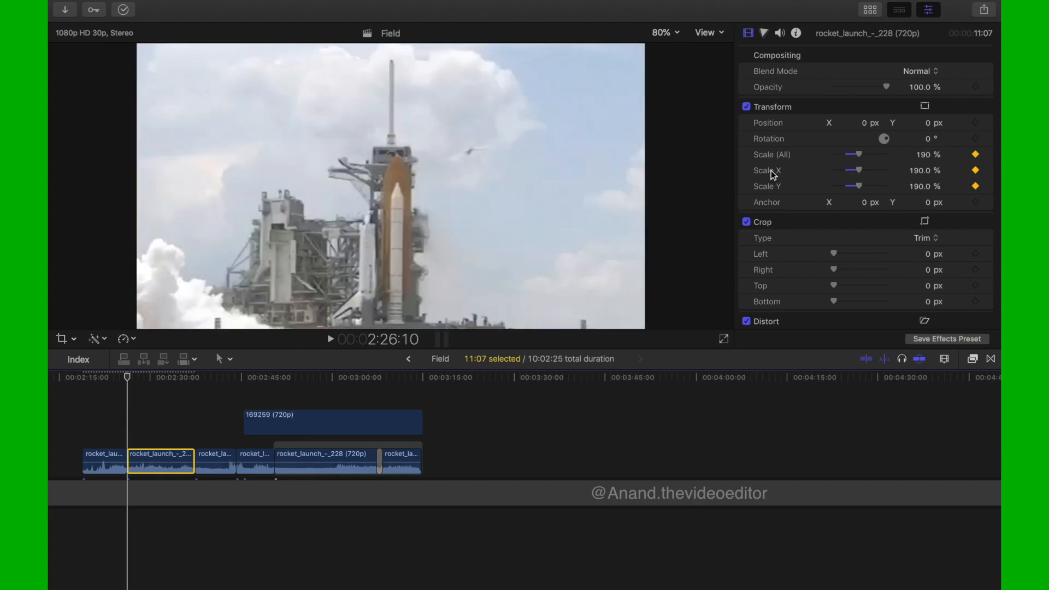
# Set Scale (All) to 114% on the second rocket clip's last frame, at 2:37:15.
pyautogui.moveTo(128, 381); pyautogui.dragTo(193, 401)
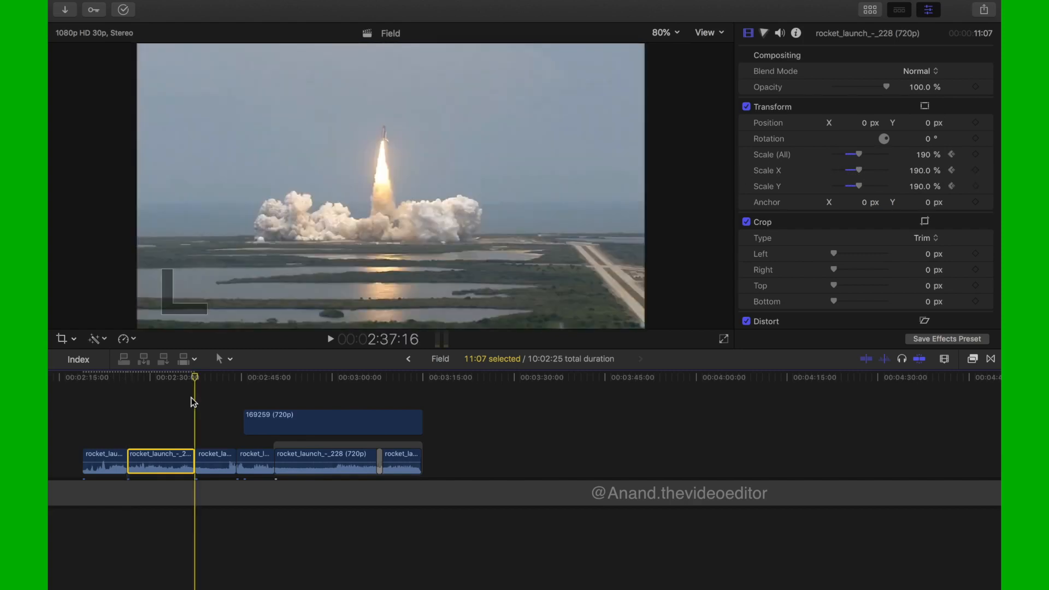
pyautogui.press('Left')
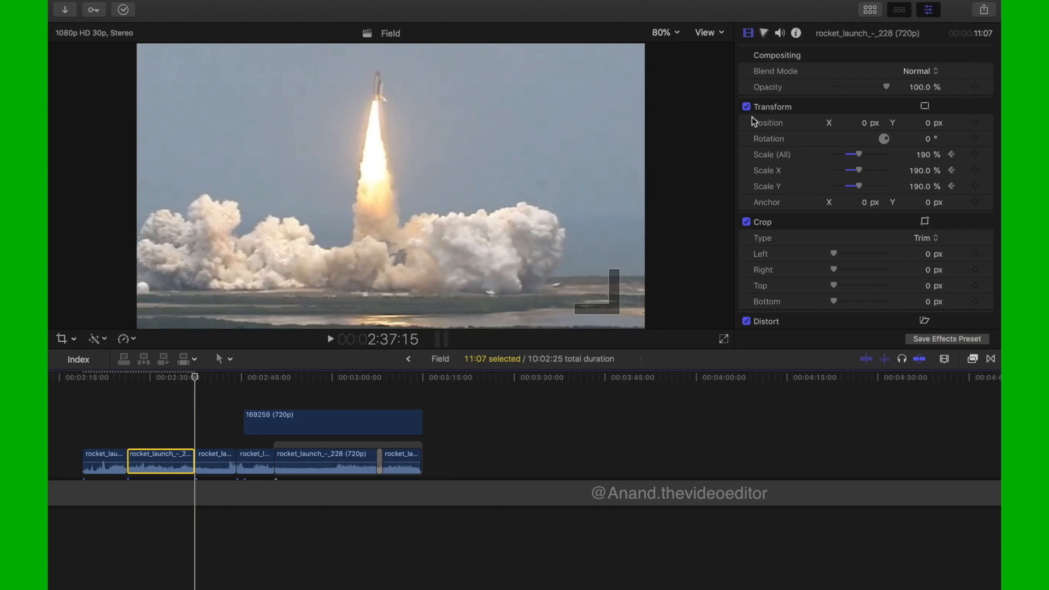
pyautogui.moveTo(861, 154); pyautogui.dragTo(850, 156)
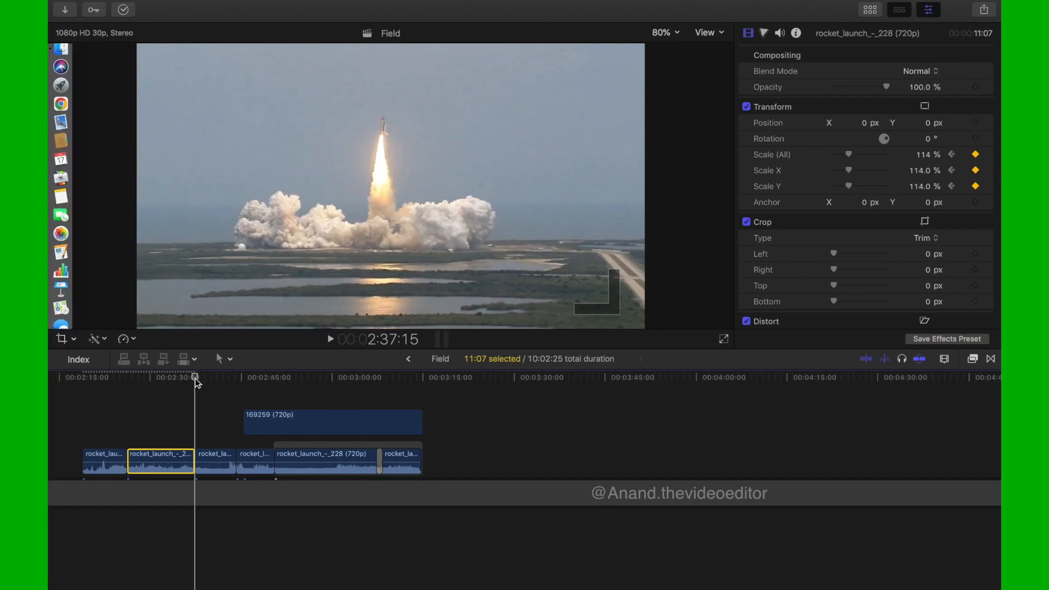
# Review the scale animations of the first two rocket clips by playing and scrubbing from 2:19:00.
pyautogui.moveTo(195, 378); pyautogui.dragTo(84, 381)
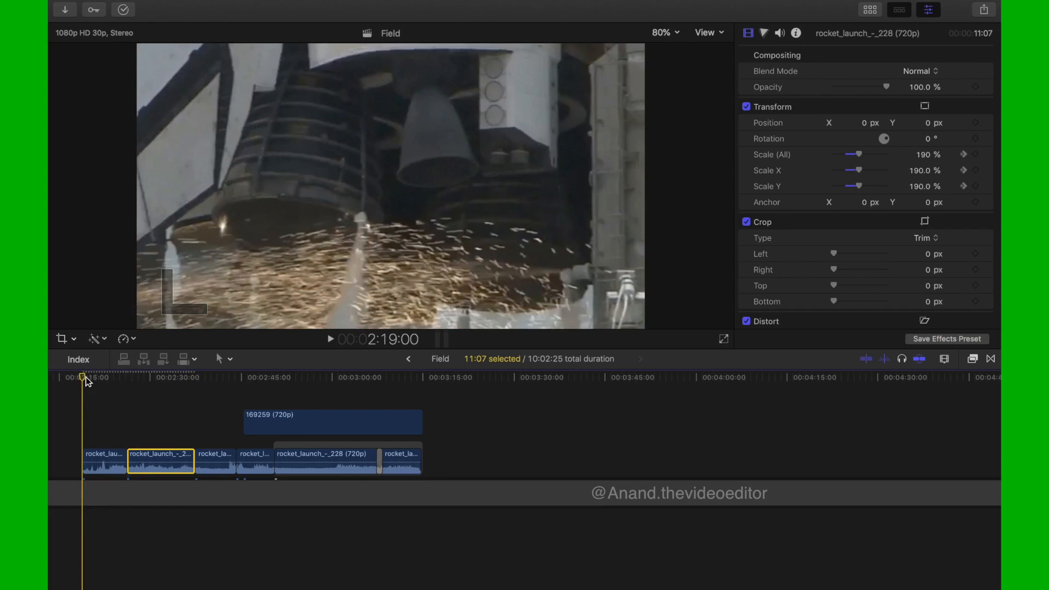
pyautogui.press('space')
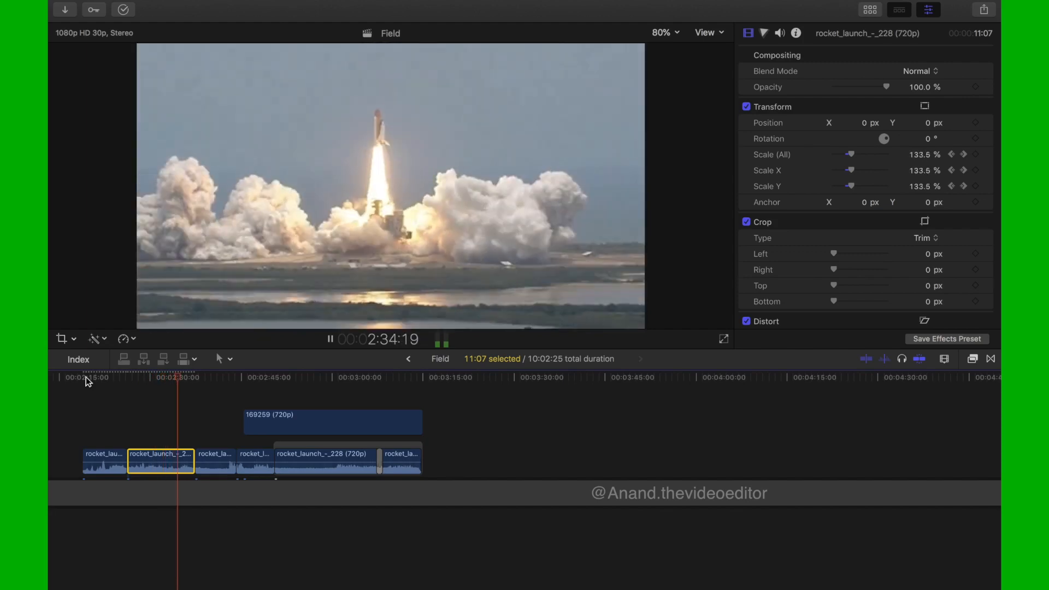
pyautogui.moveTo(159, 377); pyautogui.dragTo(166, 378)
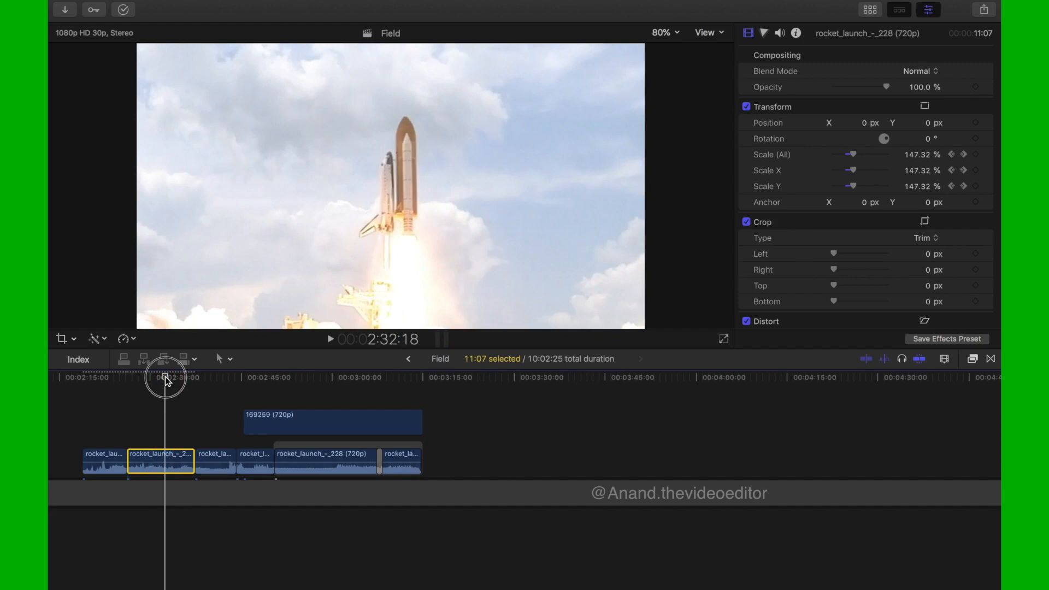
pyautogui.moveTo(165, 376); pyautogui.dragTo(195, 380)
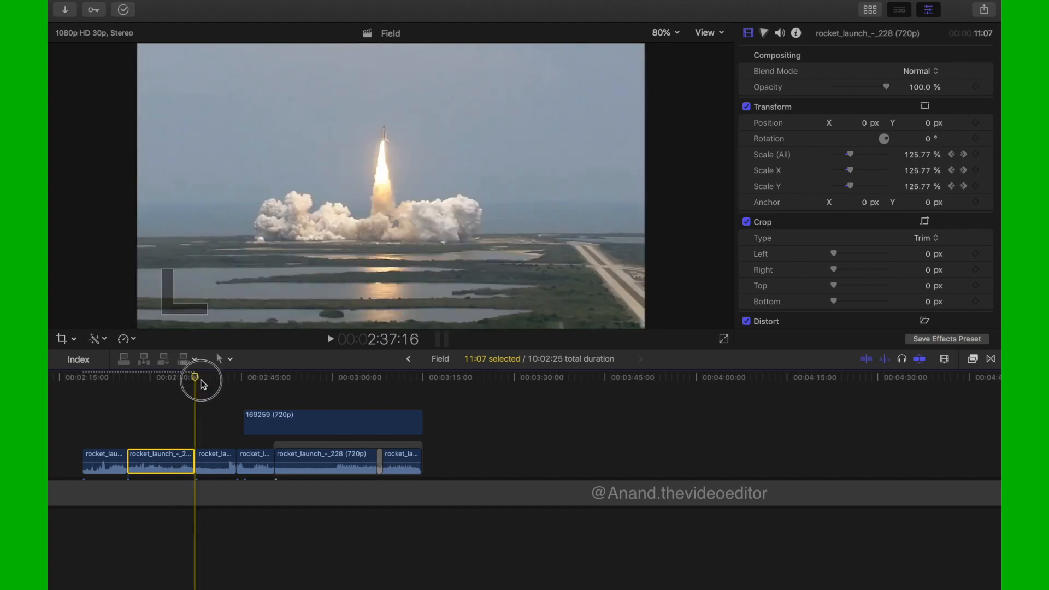
# Play the remaining rocket clips through the section with the old television frame overlay.
pyautogui.moveTo(201, 380); pyautogui.dragTo(234, 385)
pyautogui.press('l')
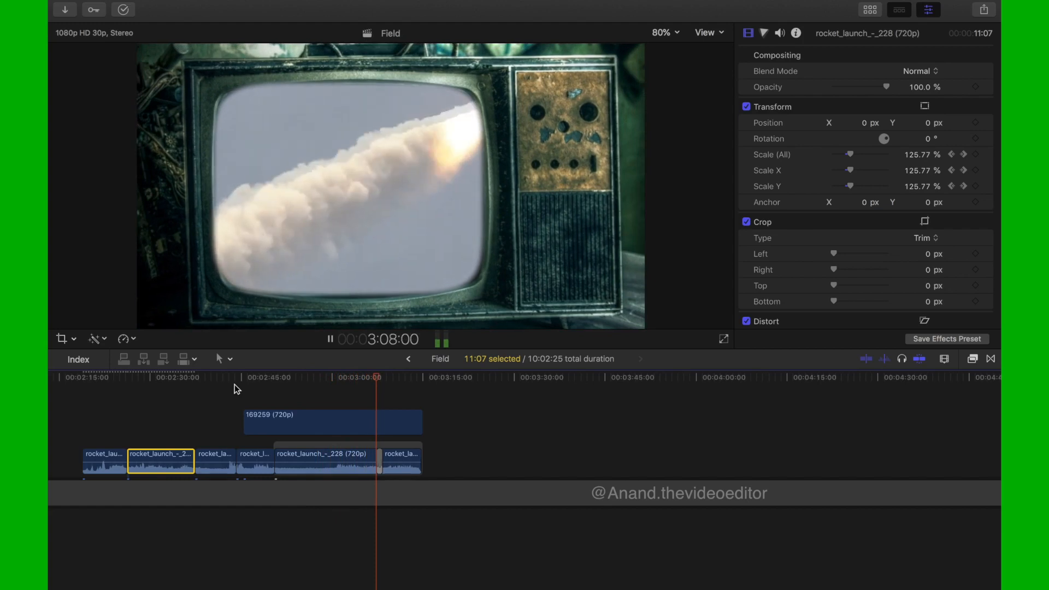
pyautogui.press('space')
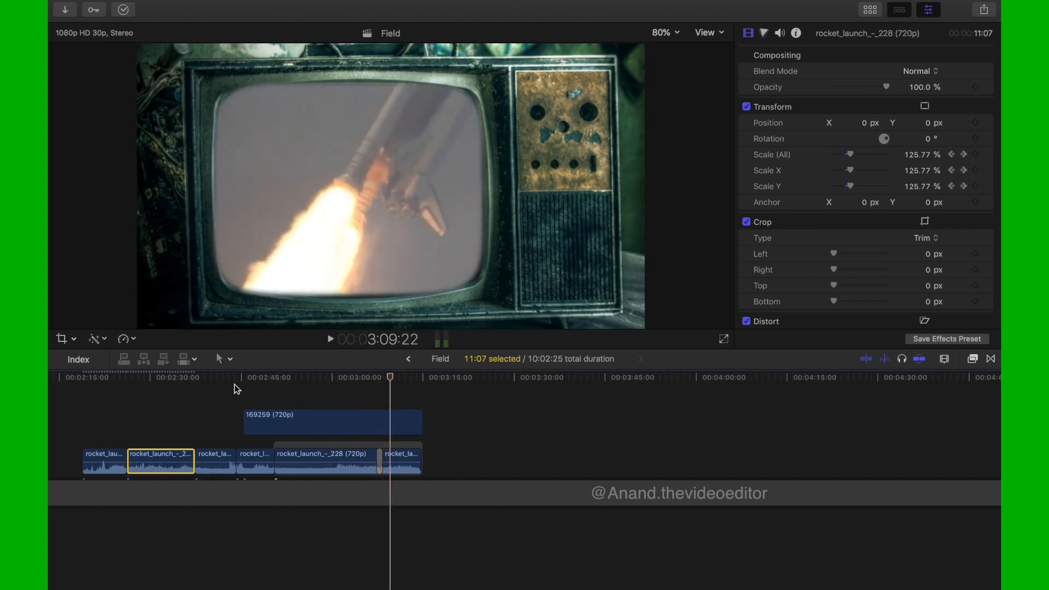
# Select the 169259 television overlay to inspect its Shape Mask, and scrub back through the composite to the end of the third rocket clip.
pyautogui.click(322, 428)
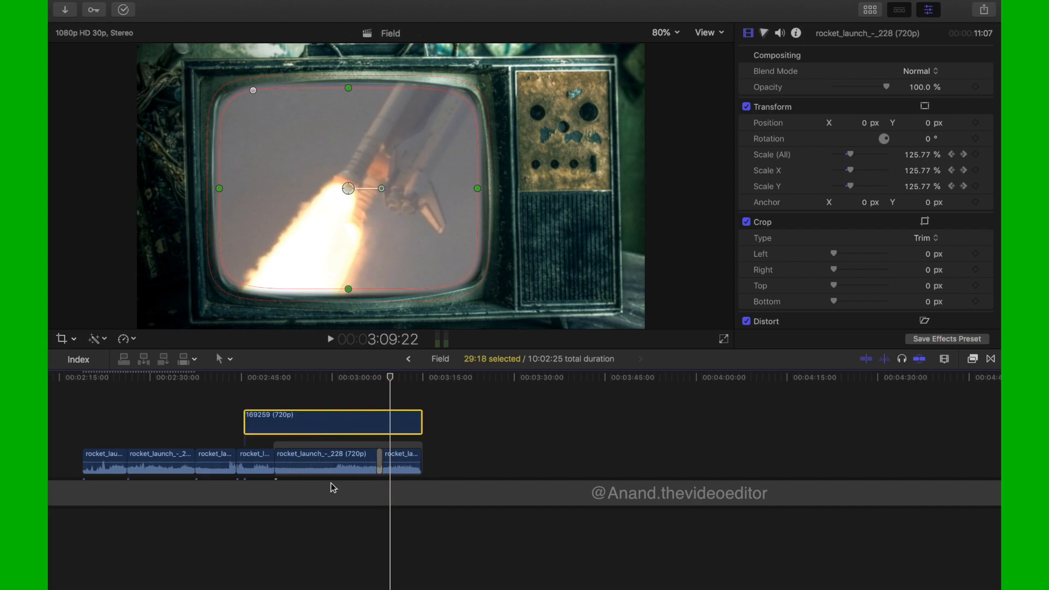
pyautogui.click(391, 377)
pyautogui.press('Left')
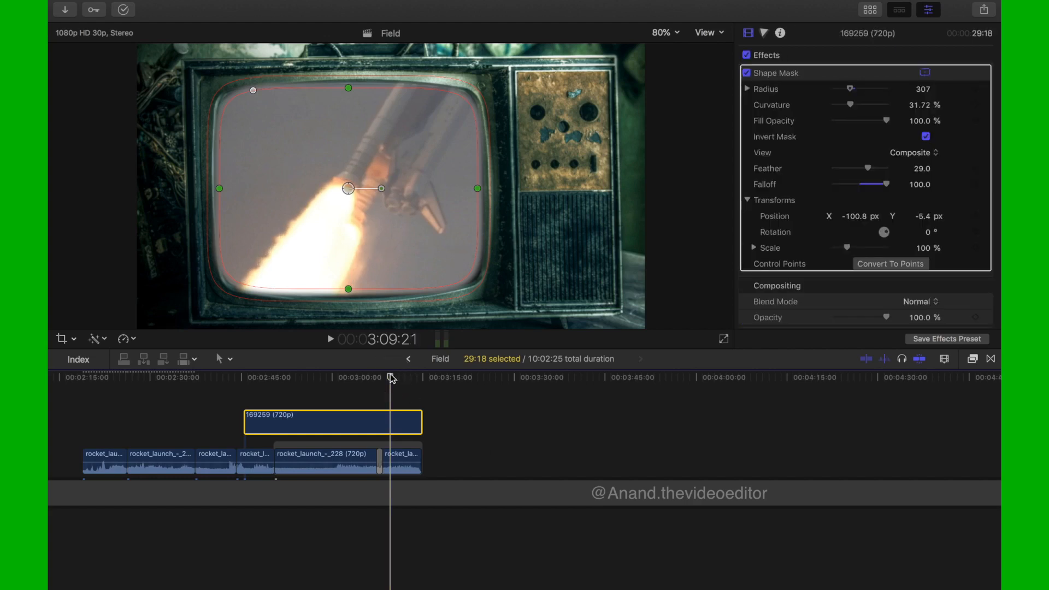
pyautogui.moveTo(390, 375); pyautogui.dragTo(368, 378)
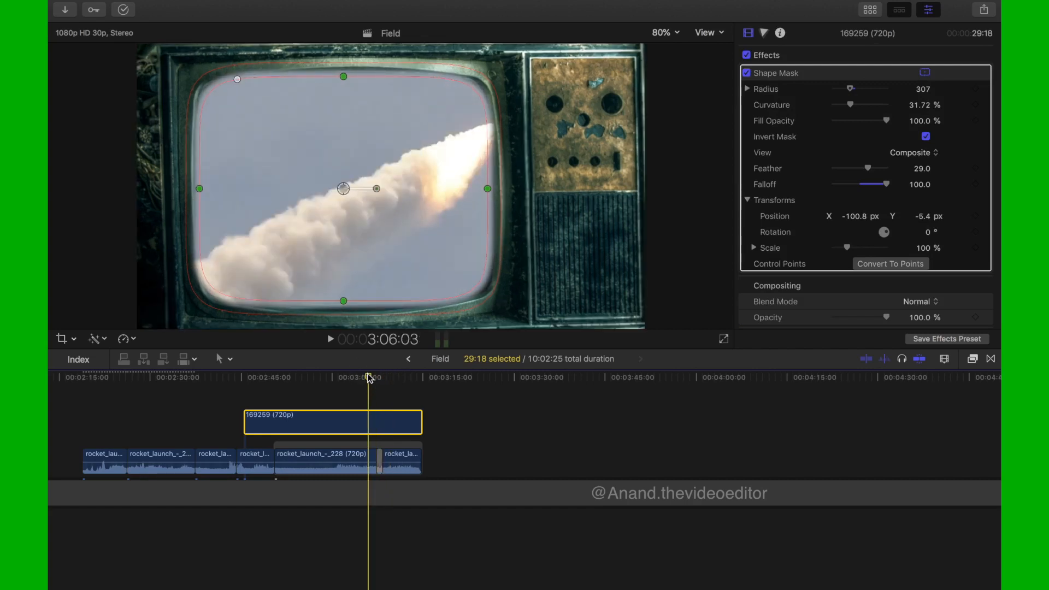
pyautogui.moveTo(369, 377); pyautogui.dragTo(328, 377)
pyautogui.moveTo(326, 377); pyautogui.dragTo(213, 385)
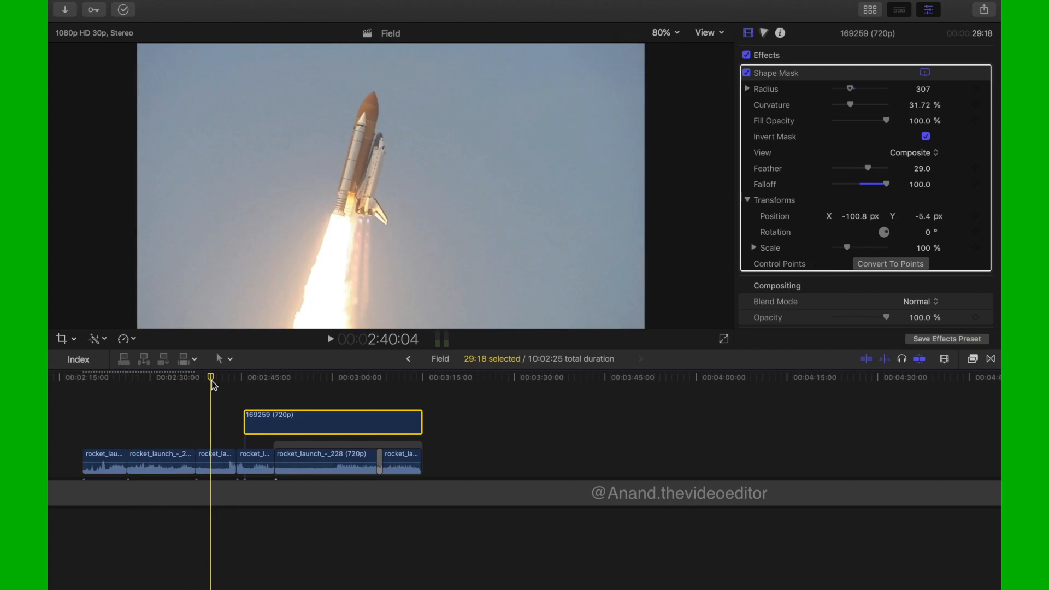
pyautogui.click(236, 381)
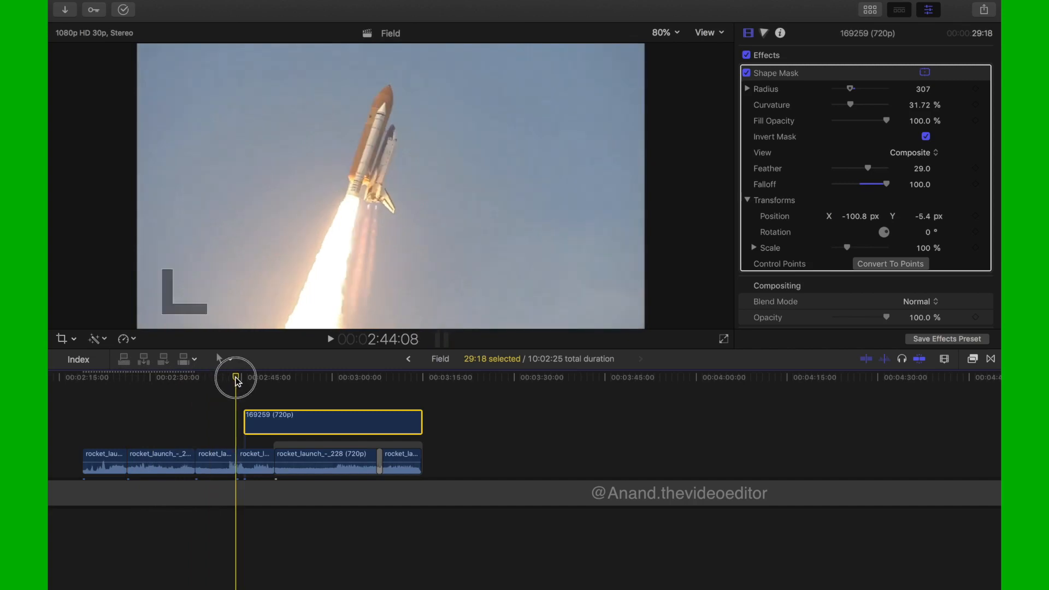